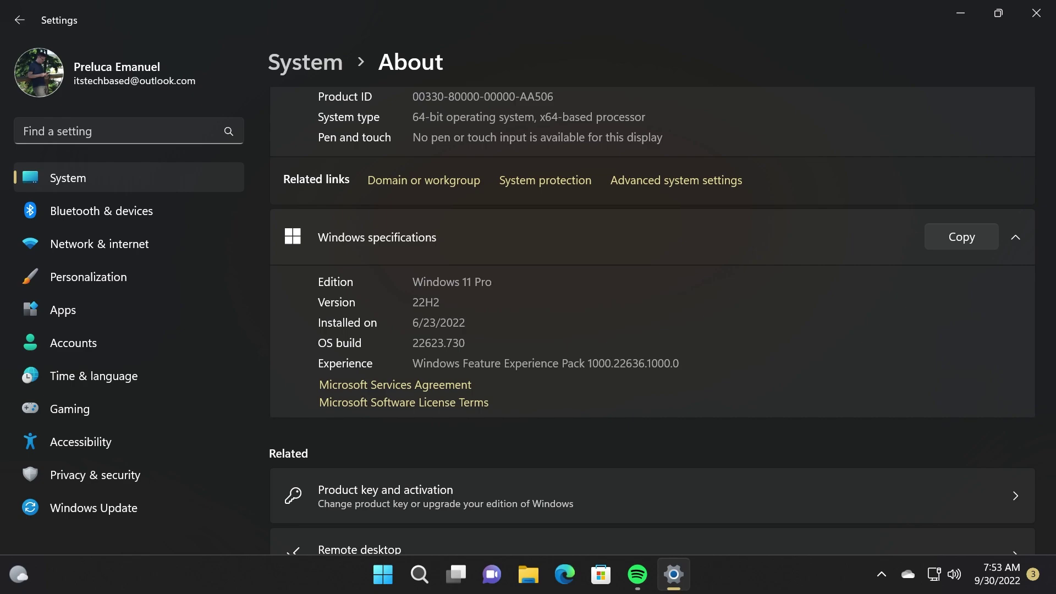
# Step: Close the Settings window showing System > About with Alt+F4
pyautogui.hotkey('alt', 'F4')
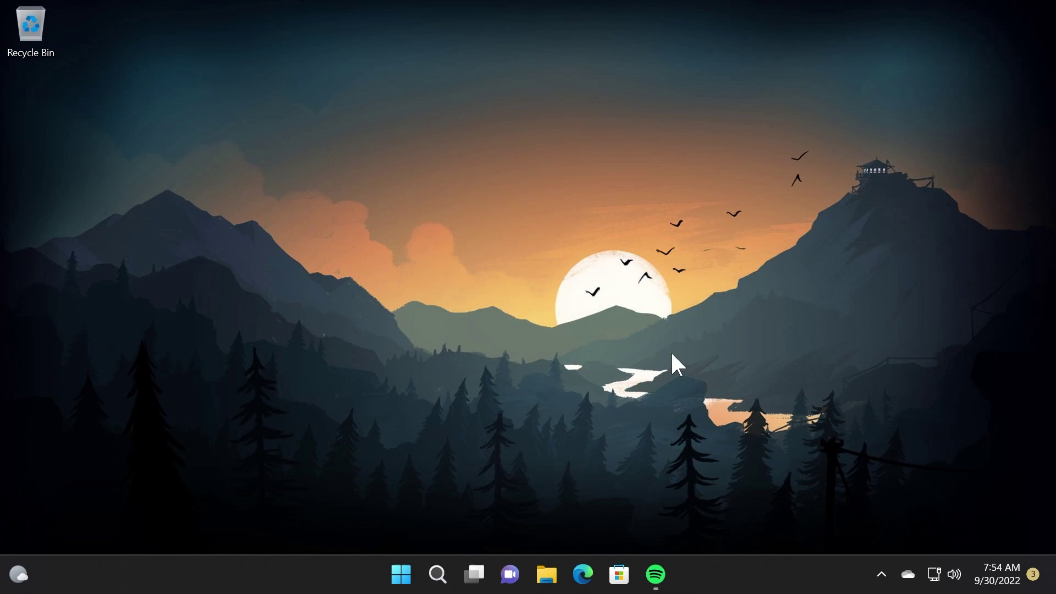
# Step: Show the hidden system-tray icons from the taskbar chevron
pyautogui.click(880, 577)
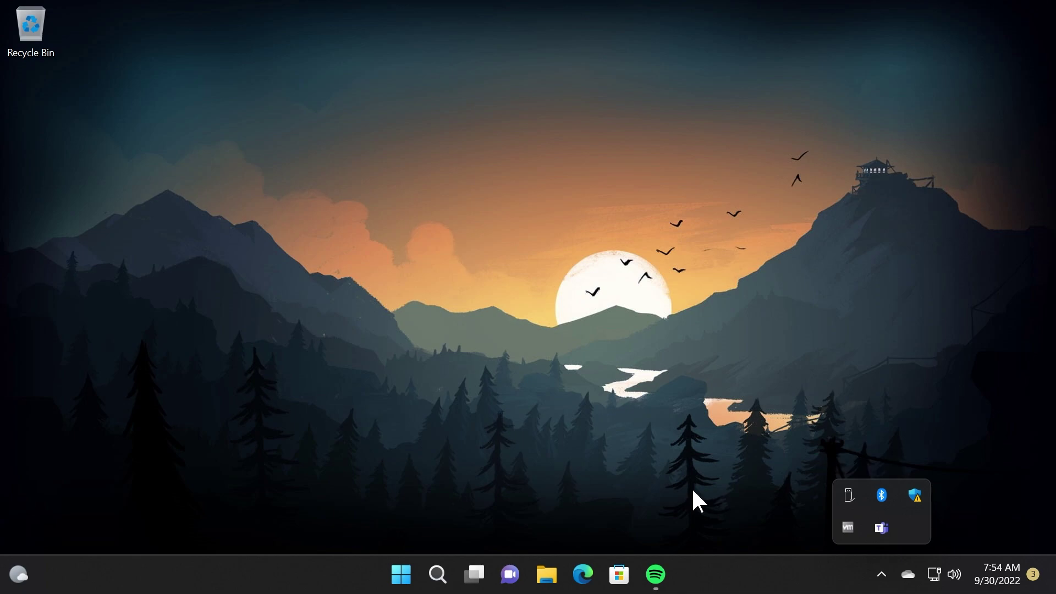
# Step: Open Taskbar settings from the taskbar menu, expand Taskbar behaviors, then close Settings
pyautogui.rightClick(729, 575)
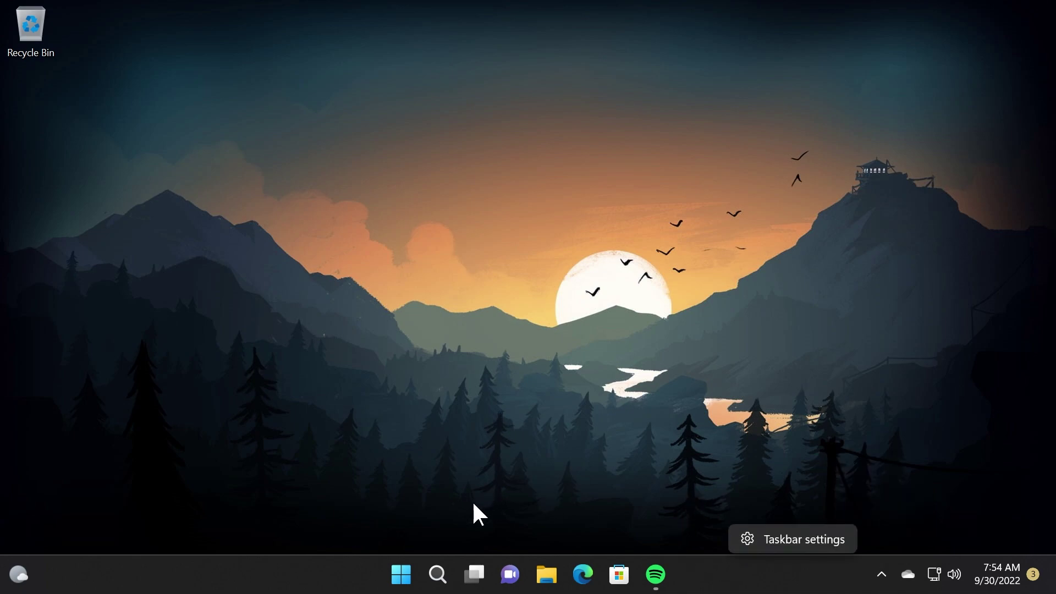
pyautogui.click(772, 541)
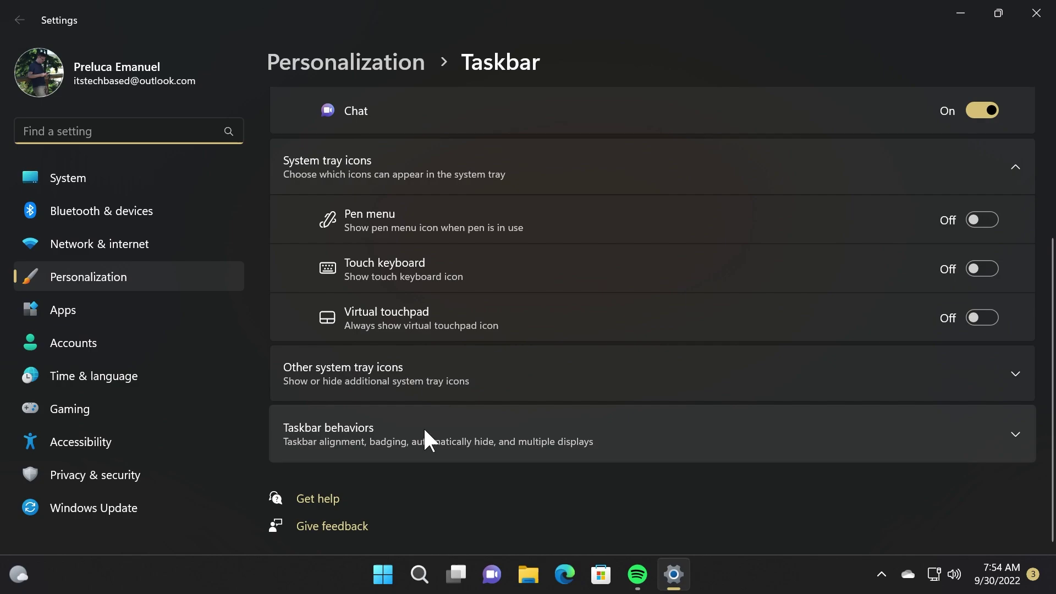
pyautogui.click(424, 433)
pyautogui.scroll(-3, 473, 384)
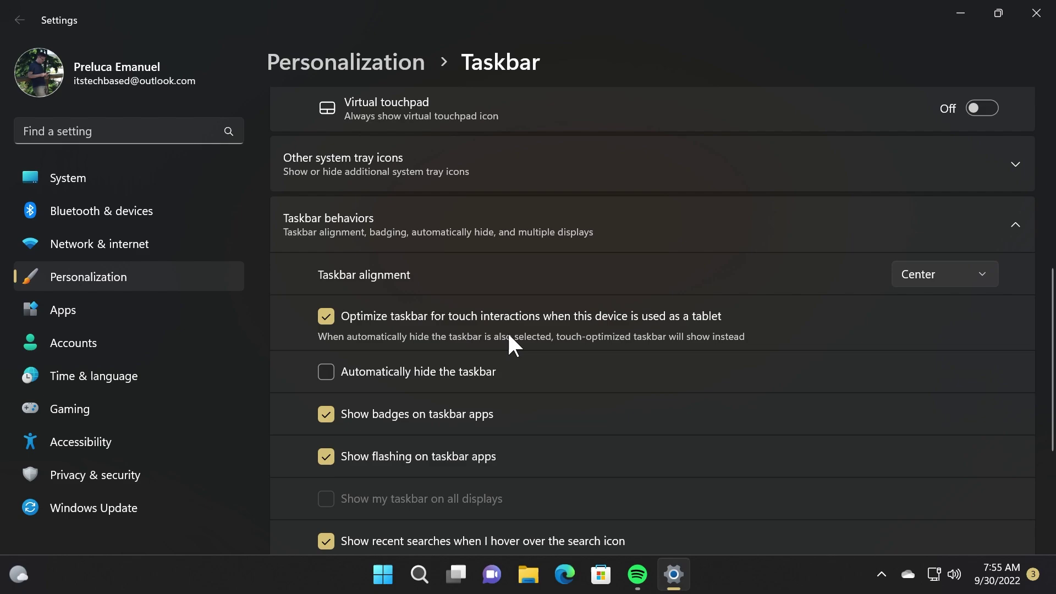
pyautogui.hotkey('alt', 'F4')
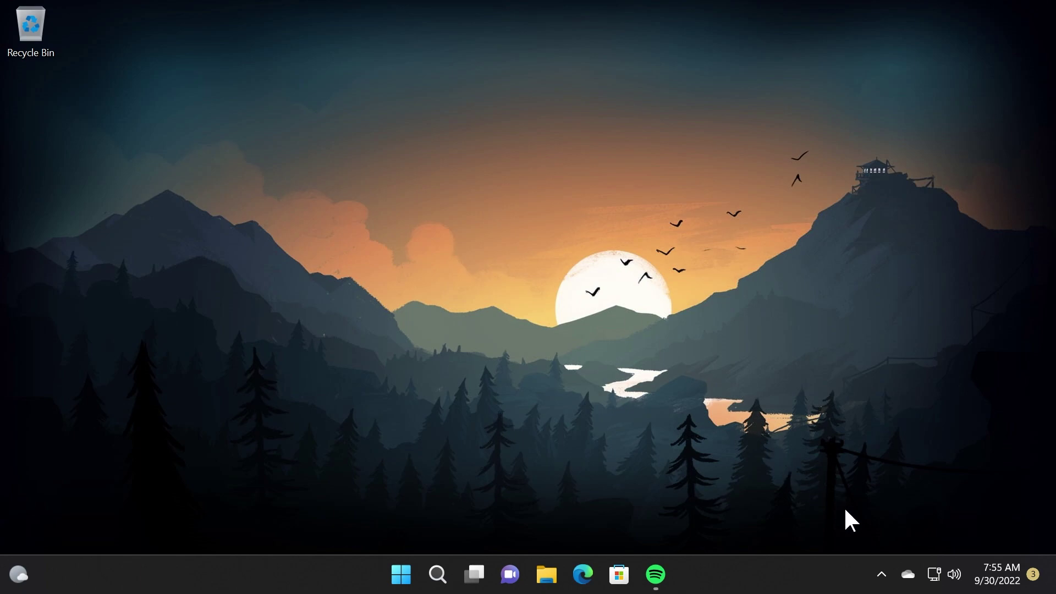
# Step: Open File Explorer with Win+E, visit Home's Quick access, then return to This PC
pyautogui.click(881, 575)
pyautogui.click(488, 315)
pyautogui.press('super+e')
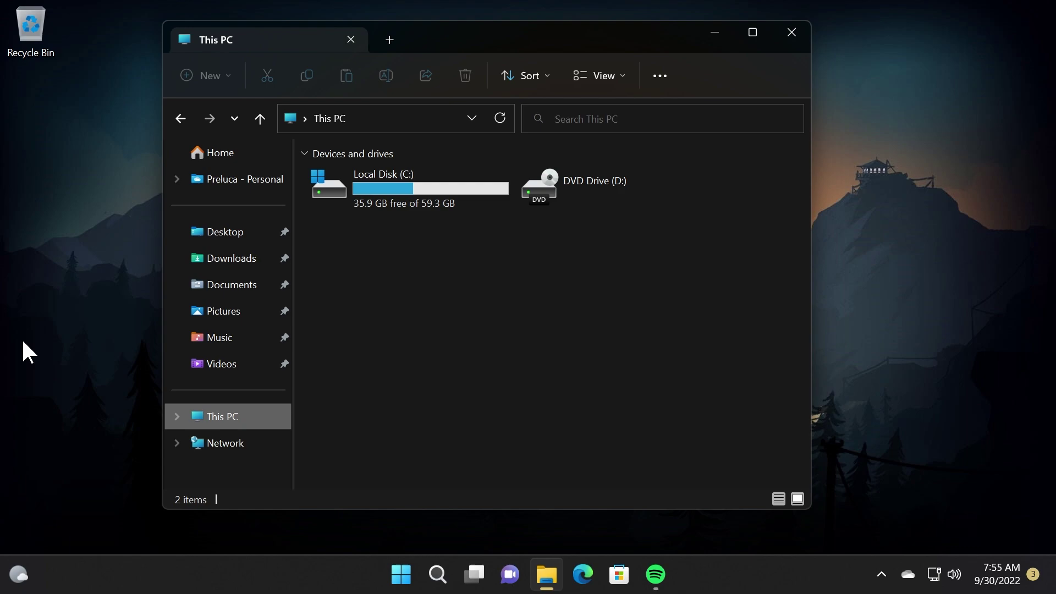
pyautogui.hotkey('alt', 'Left')
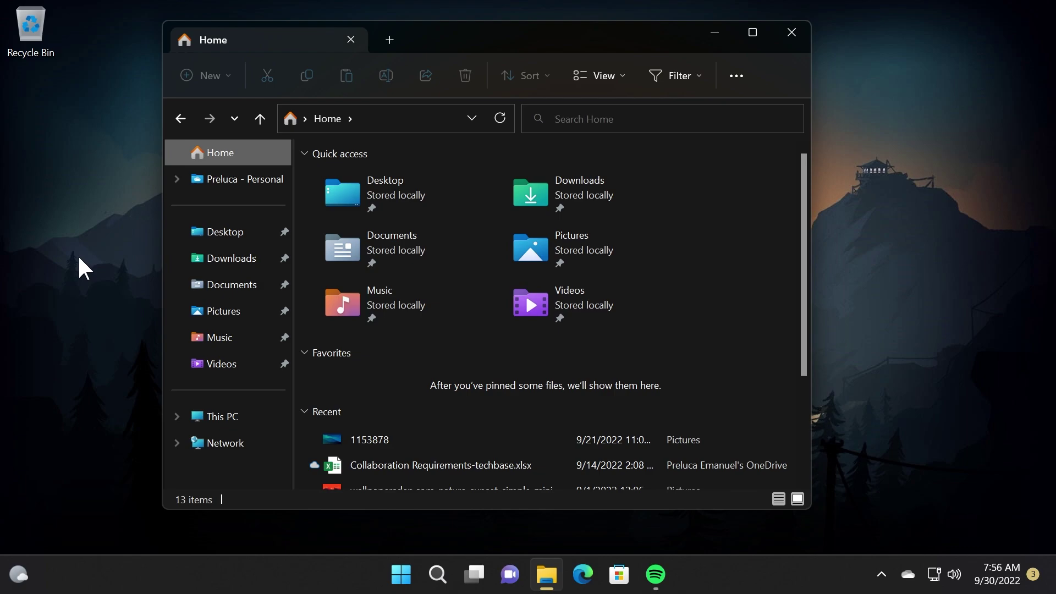
pyautogui.click(222, 417)
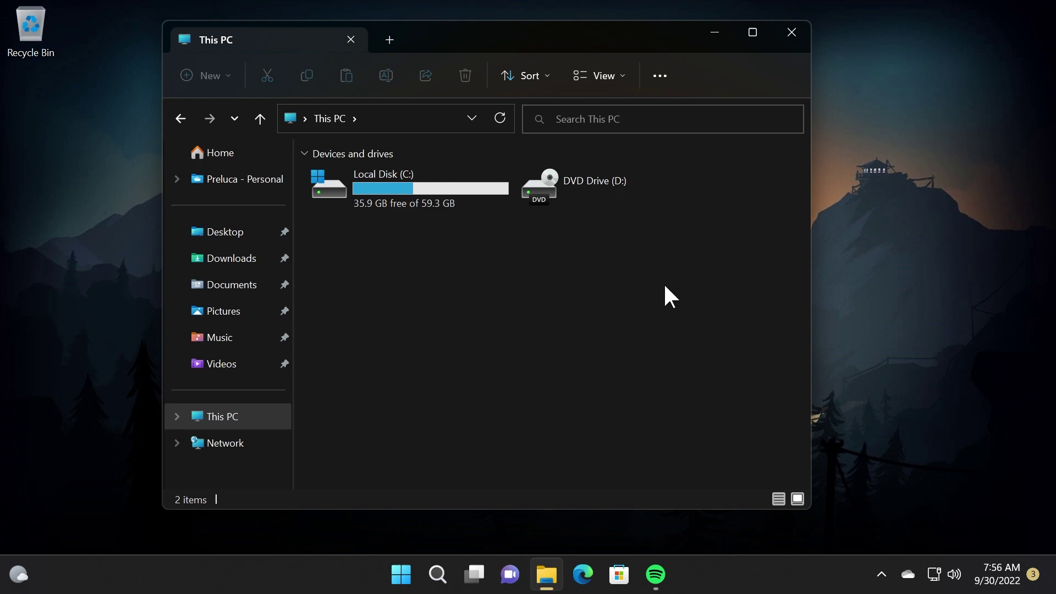
# Step: Search This PC for 'sys', review matches like System32 and SysWOW64, then close Explorer
pyautogui.hotkey('ctrl', 'e')
pyautogui.write('sys')
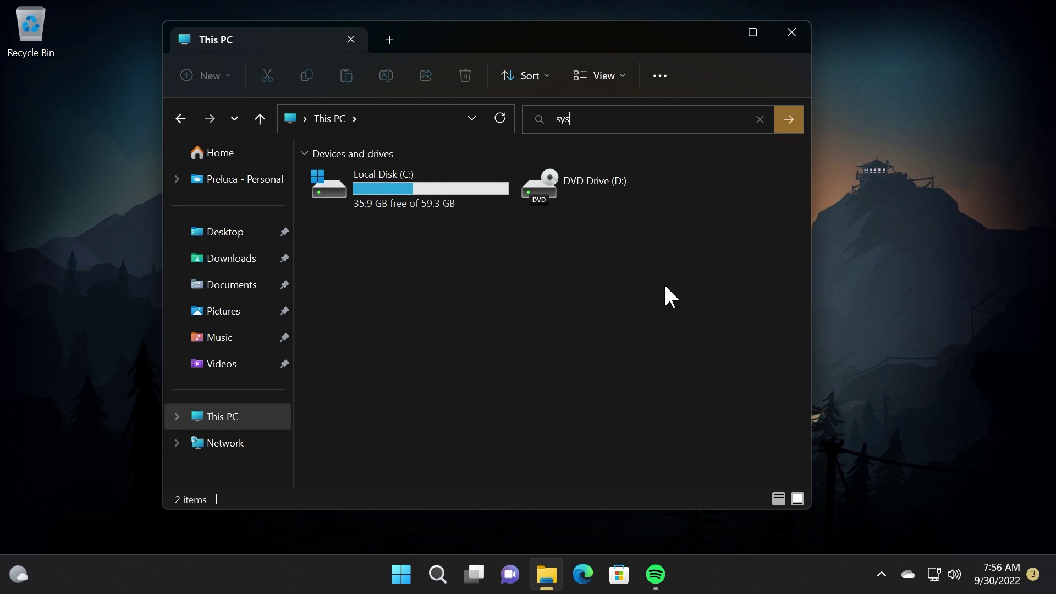
pyautogui.press('Return')
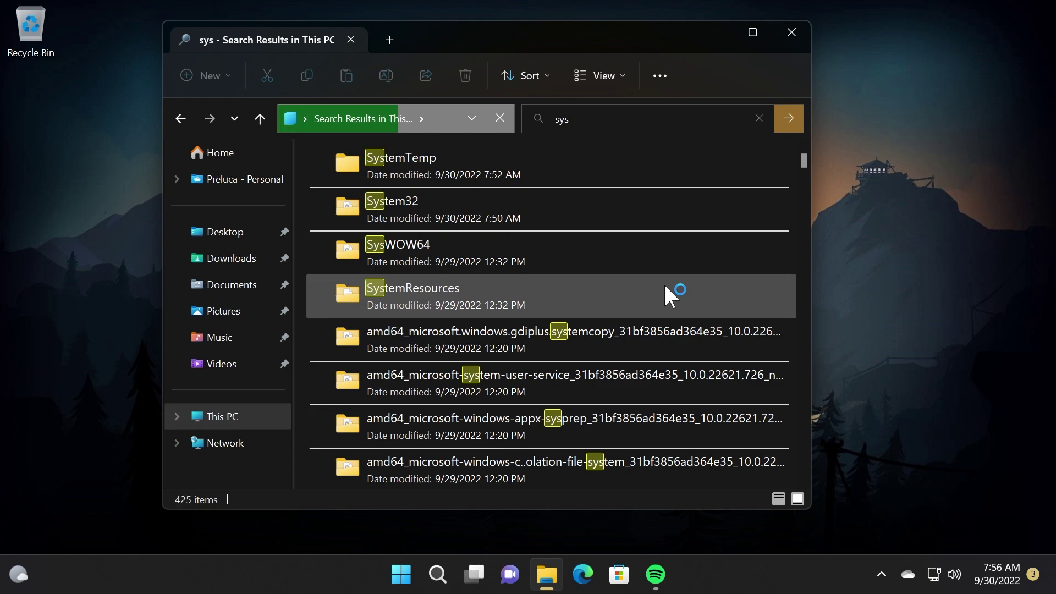
pyautogui.hotkey('alt', 'F4')
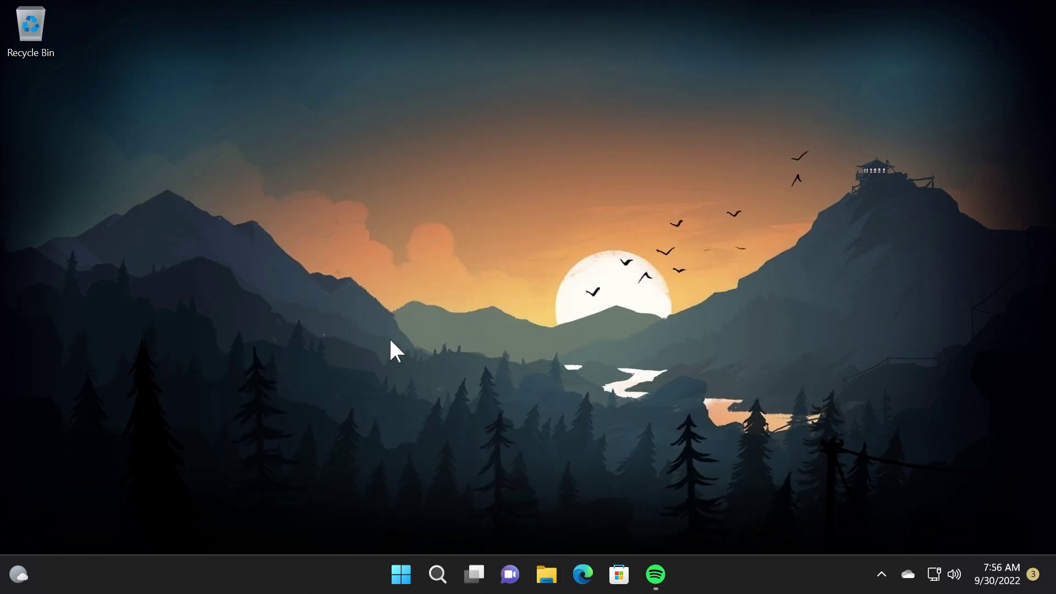